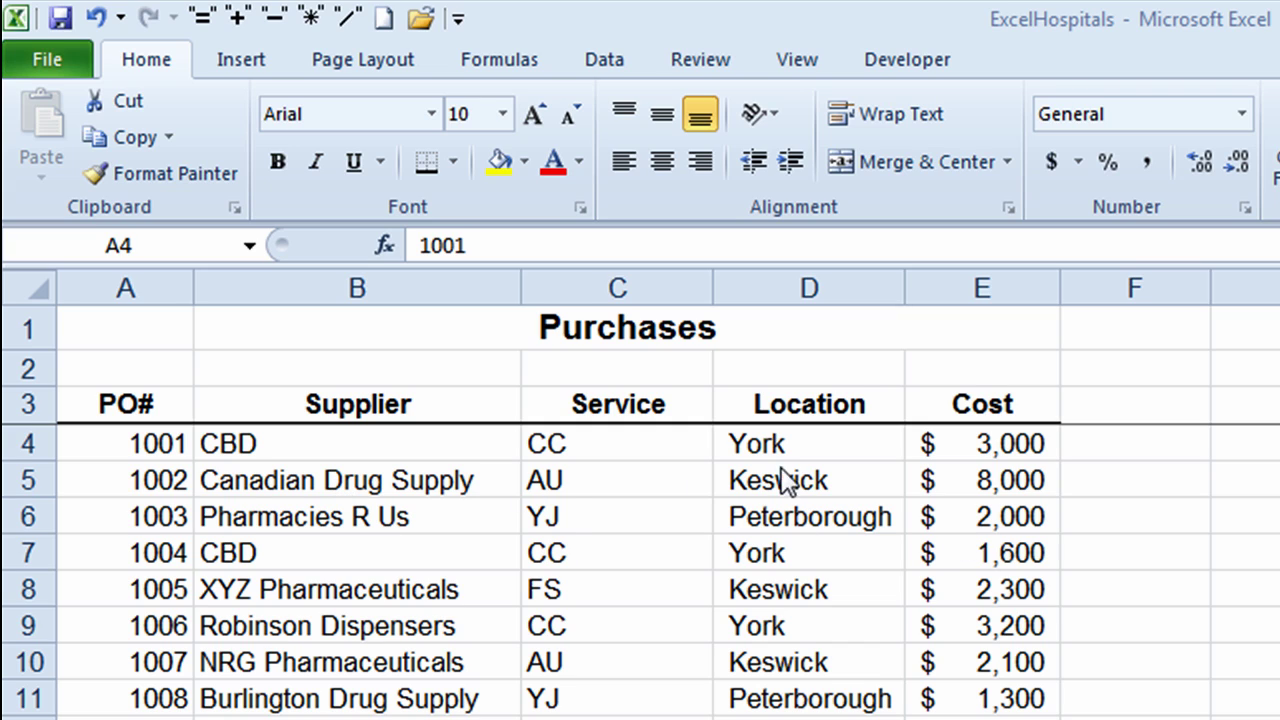
Step: Switch on AutoFilter for the Purchases table headers and bring up the Location value list
click(362, 484)
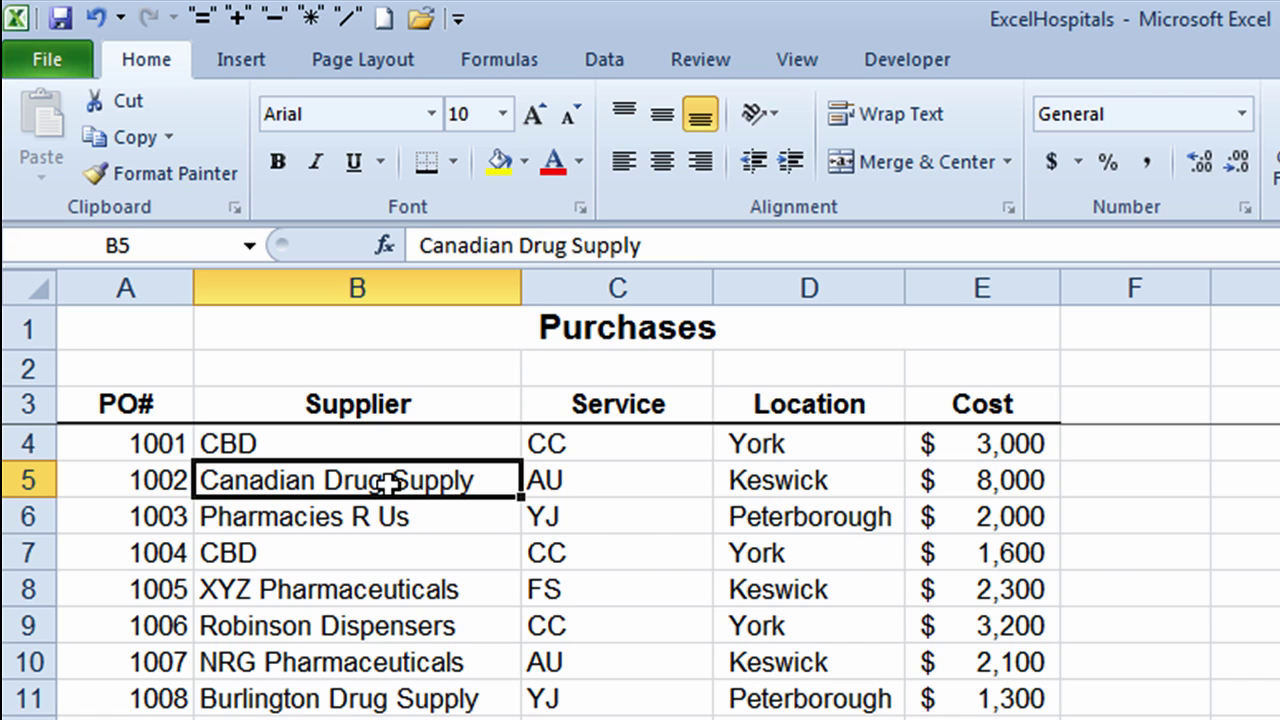
click(607, 60)
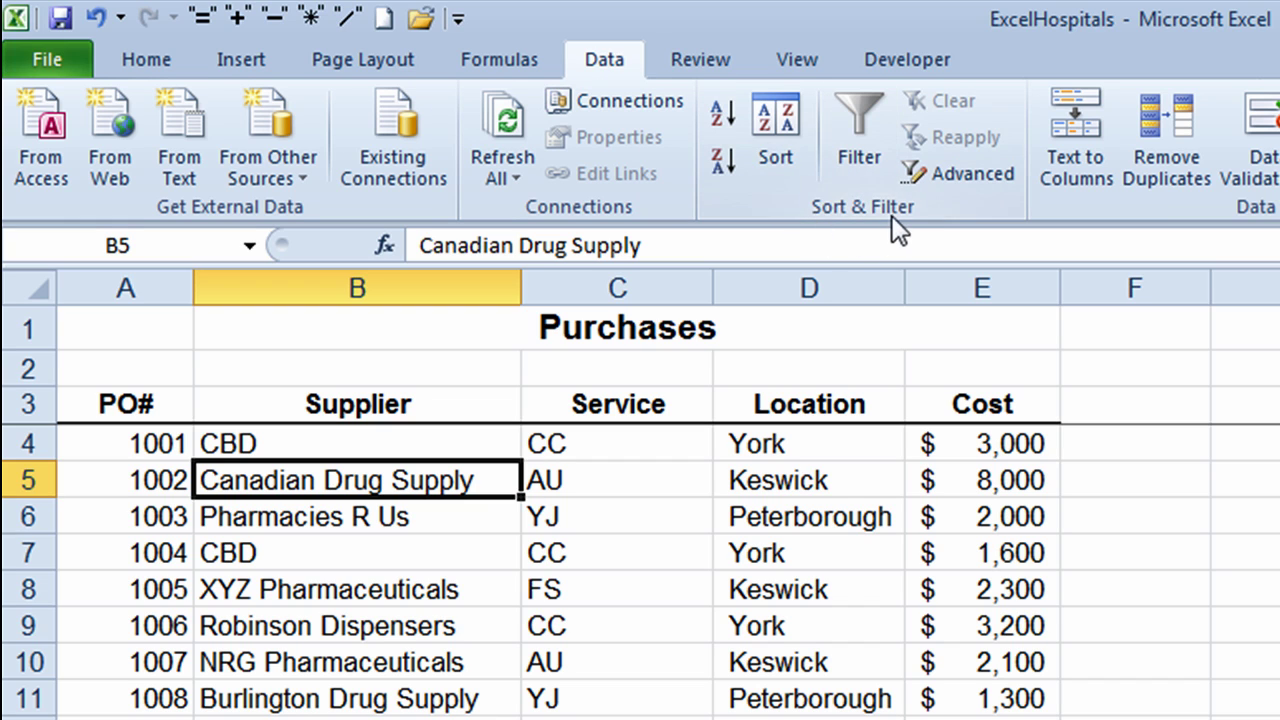
click(868, 122)
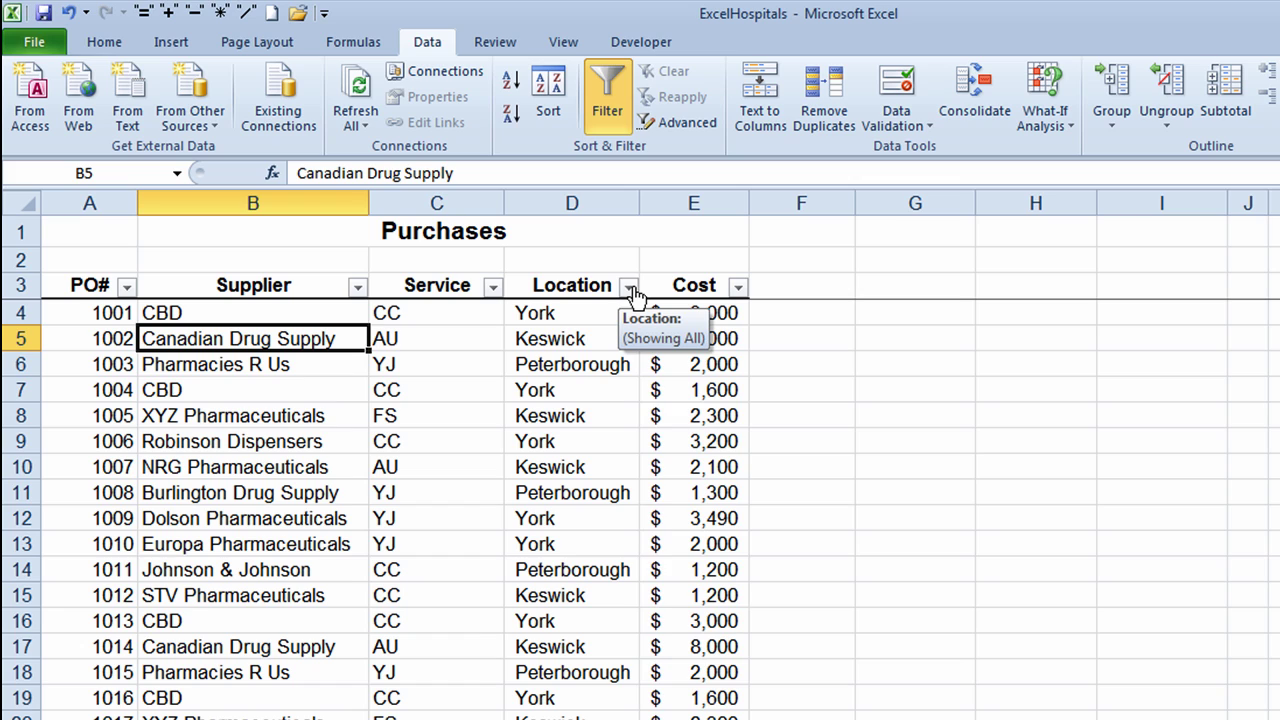
click(629, 288)
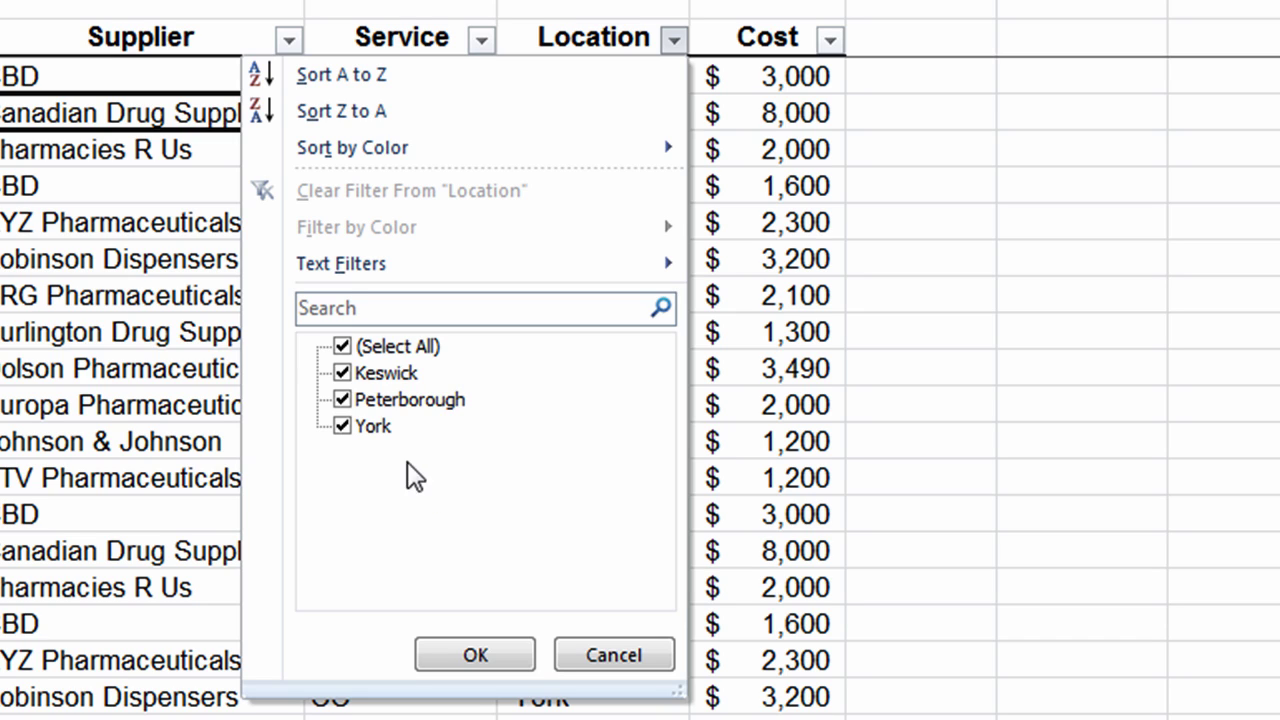
Step: Exclude Peterborough and York from the Location filter, then scroll through the Keswick-only rows
click(343, 401)
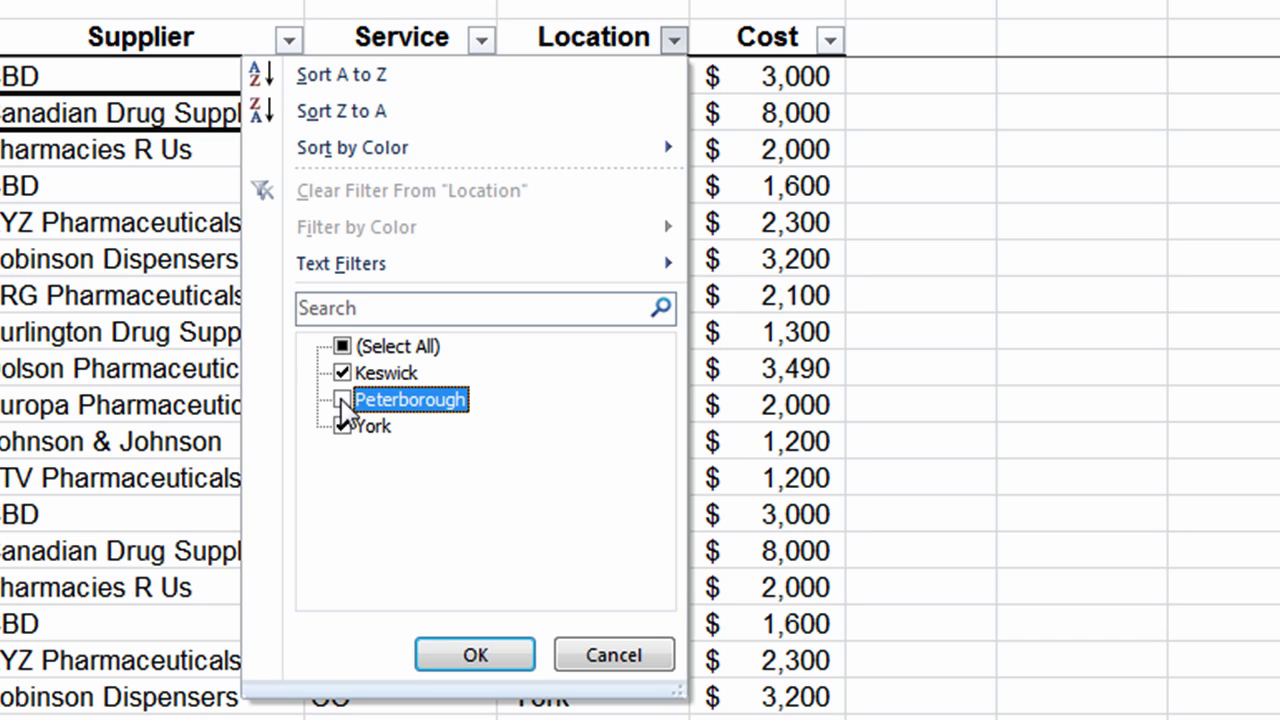
click(342, 427)
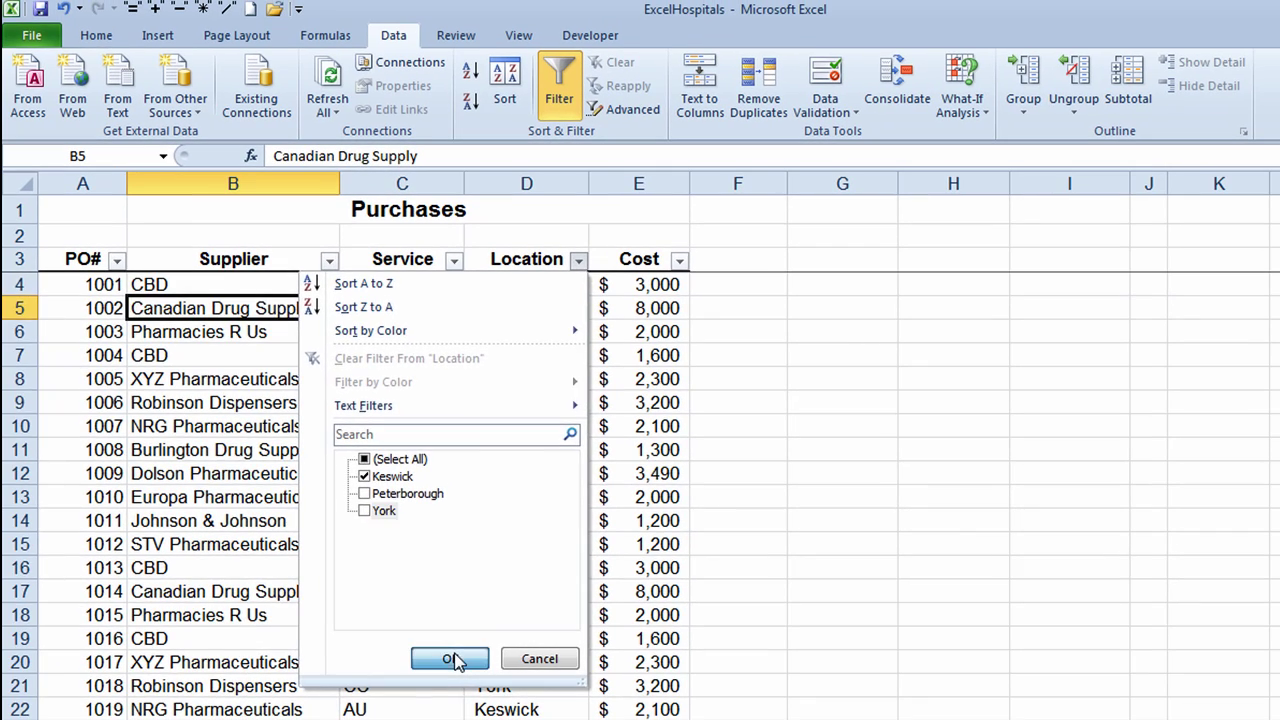
click(472, 652)
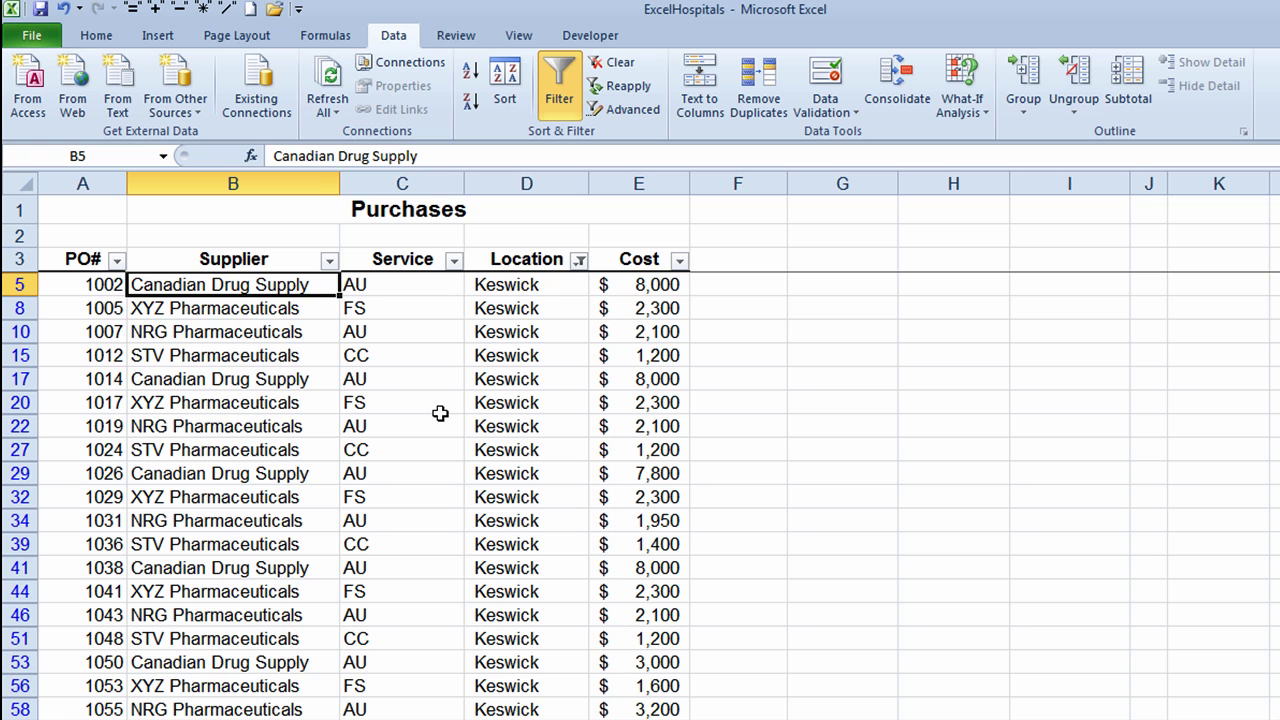
scroll(433, 409, down, 3)
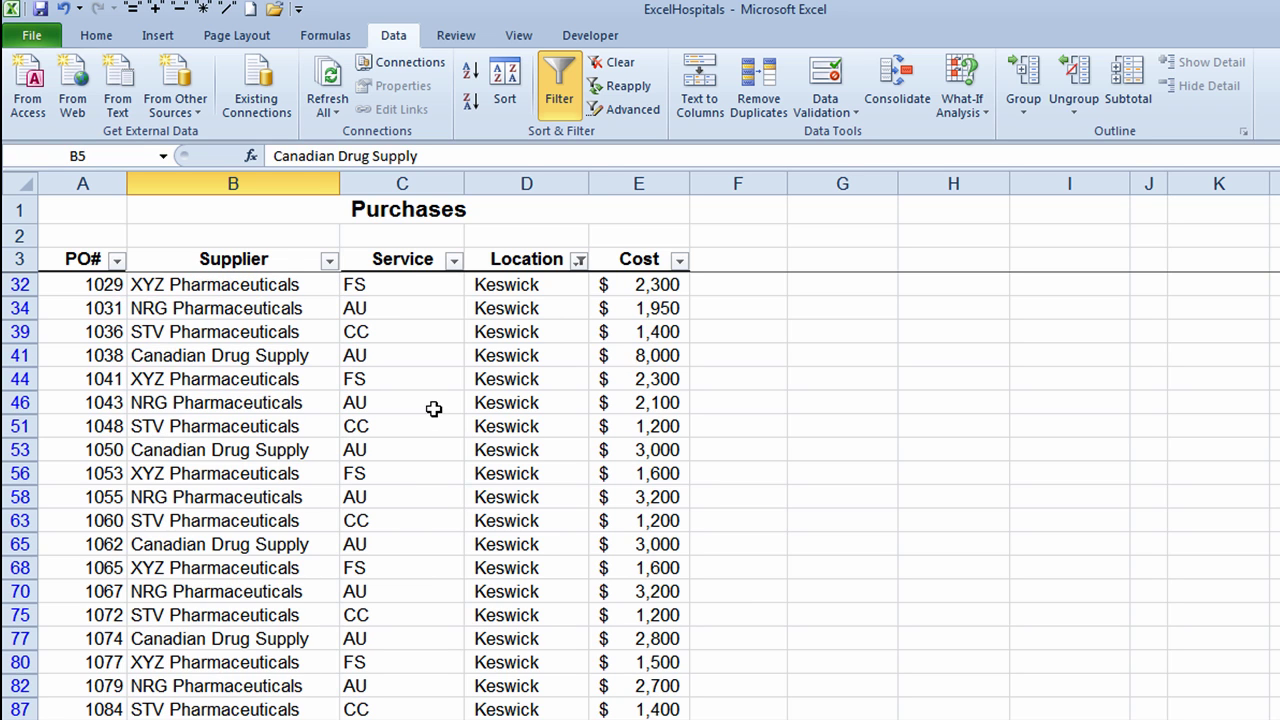
scroll(433, 409, down, 7)
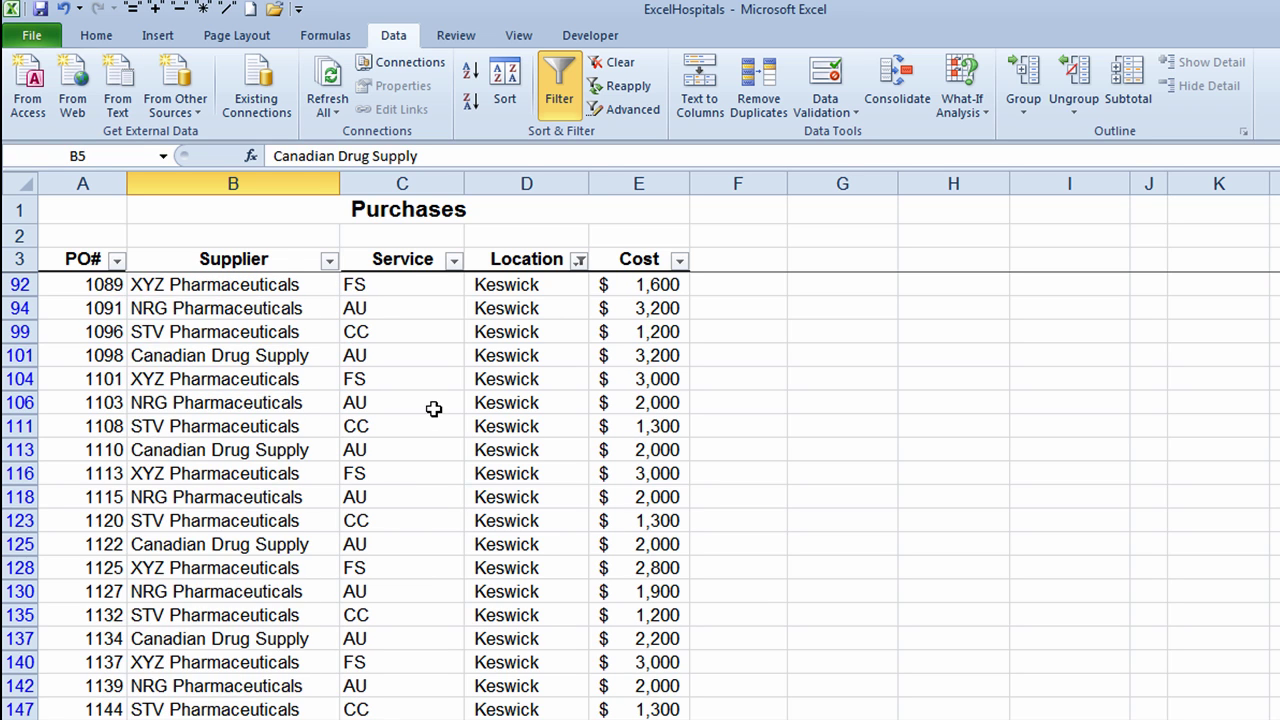
scroll(433, 409, down, 7)
scroll(433, 409, up, 8)
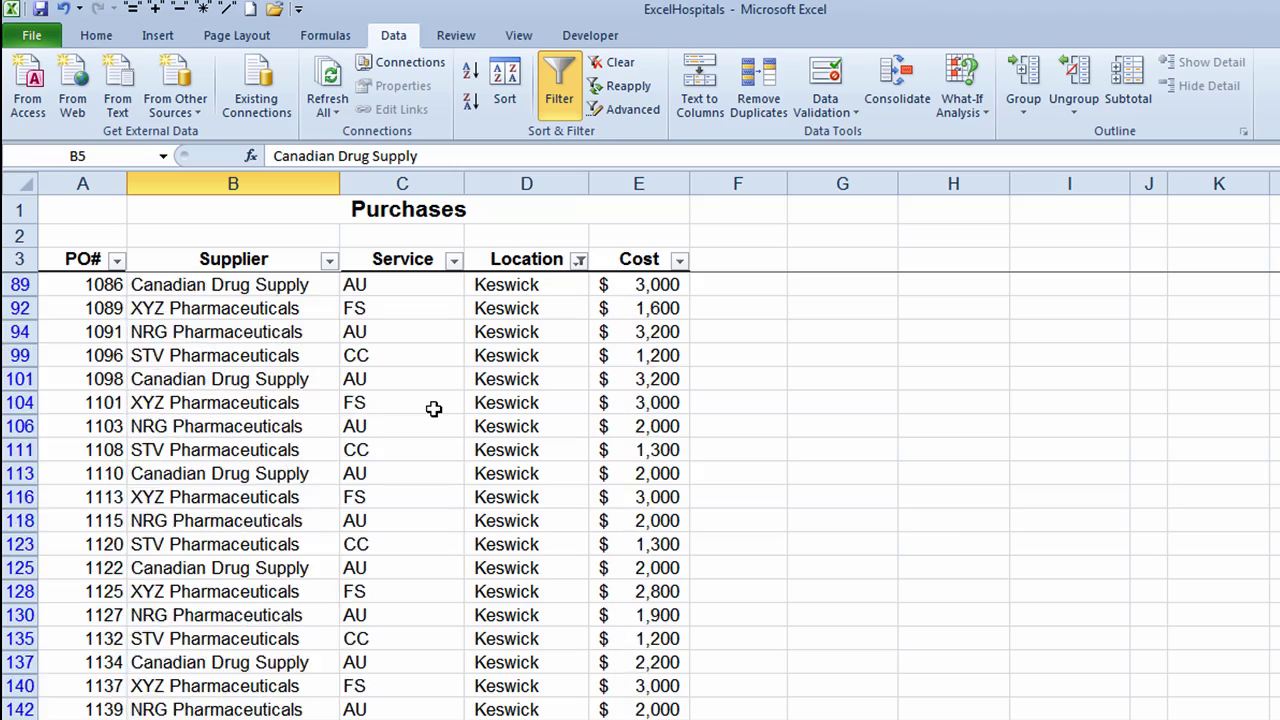
scroll(433, 409, up, 10)
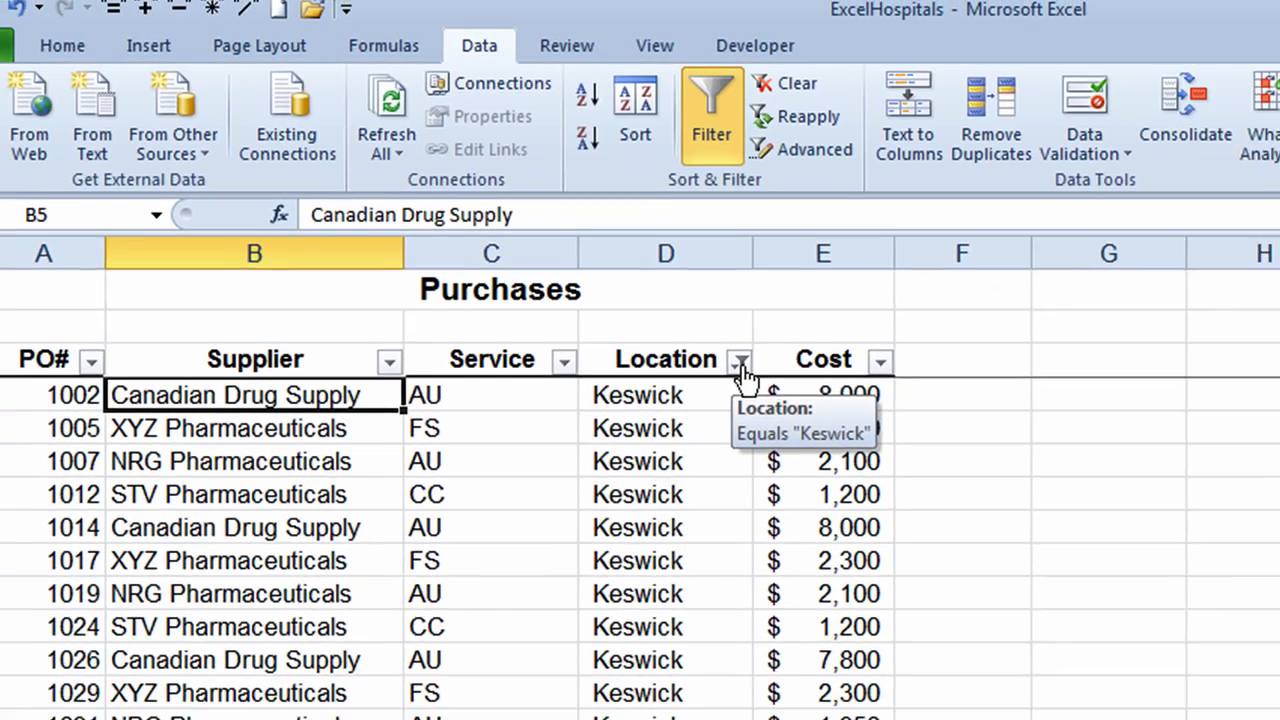
Step: Reselect (Select All) in the Location filter so York, Keswick and Peterborough rows return
click(788, 449)
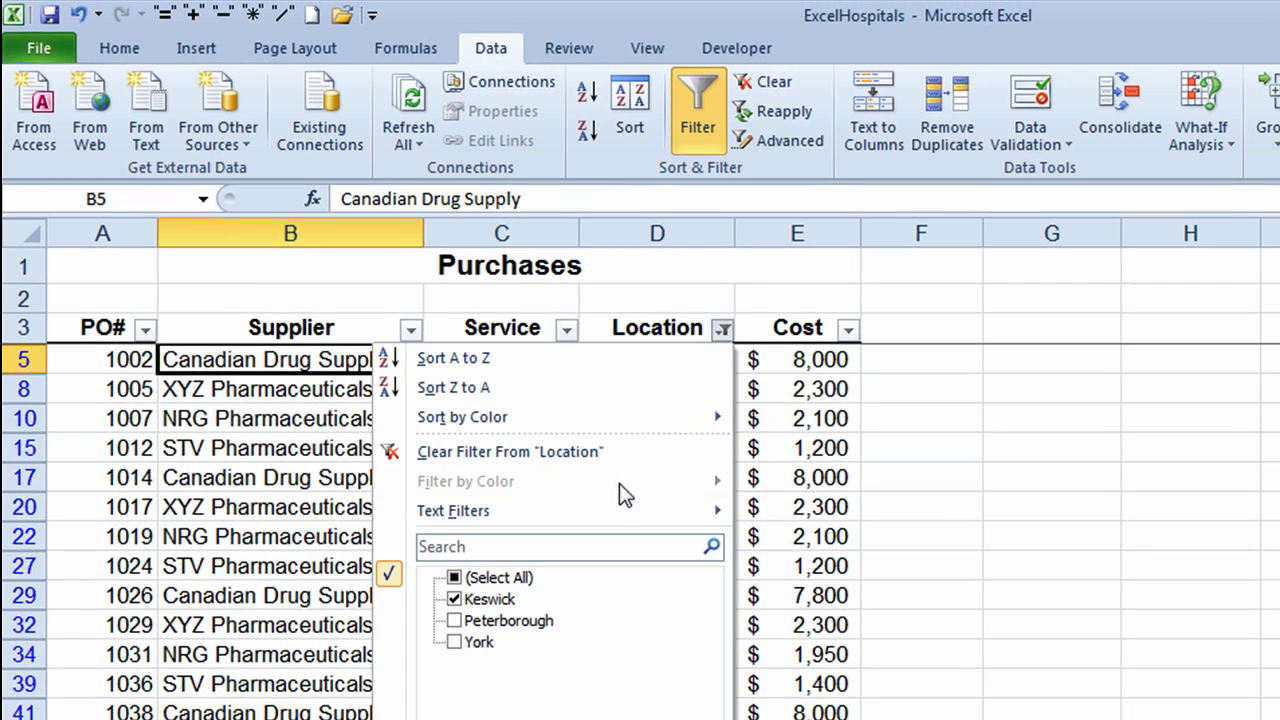
click(454, 578)
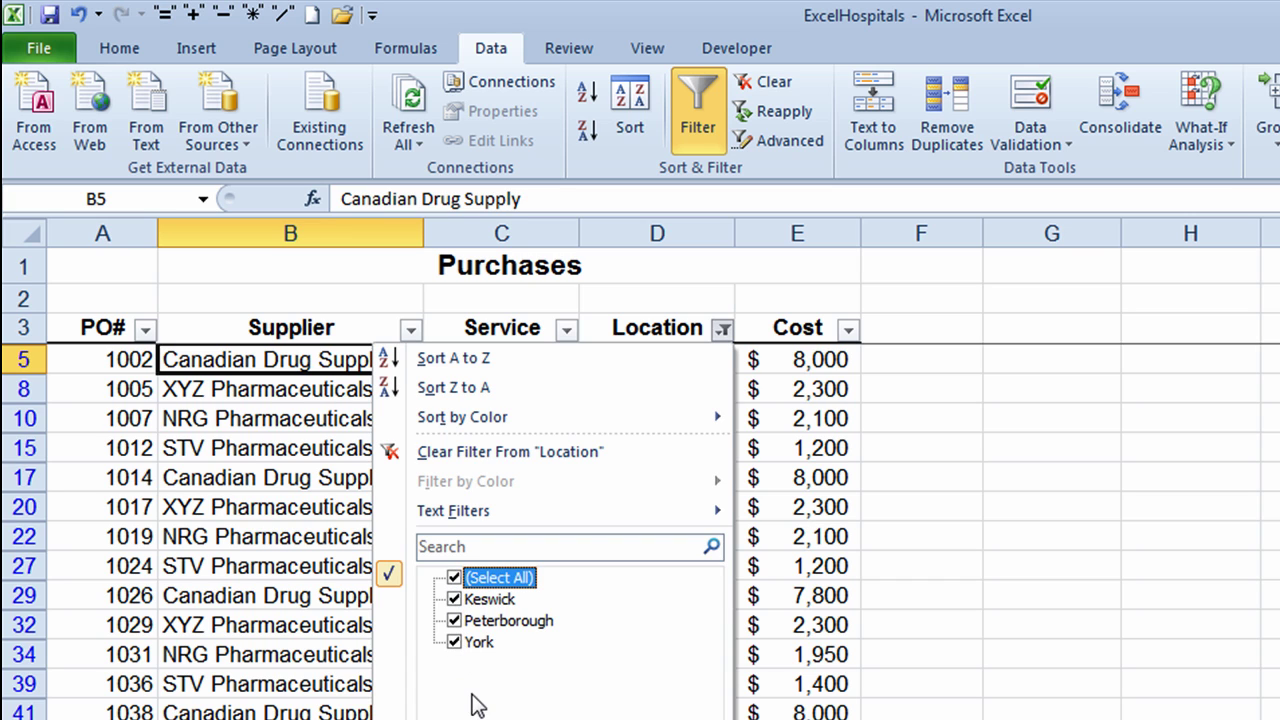
key(Return)
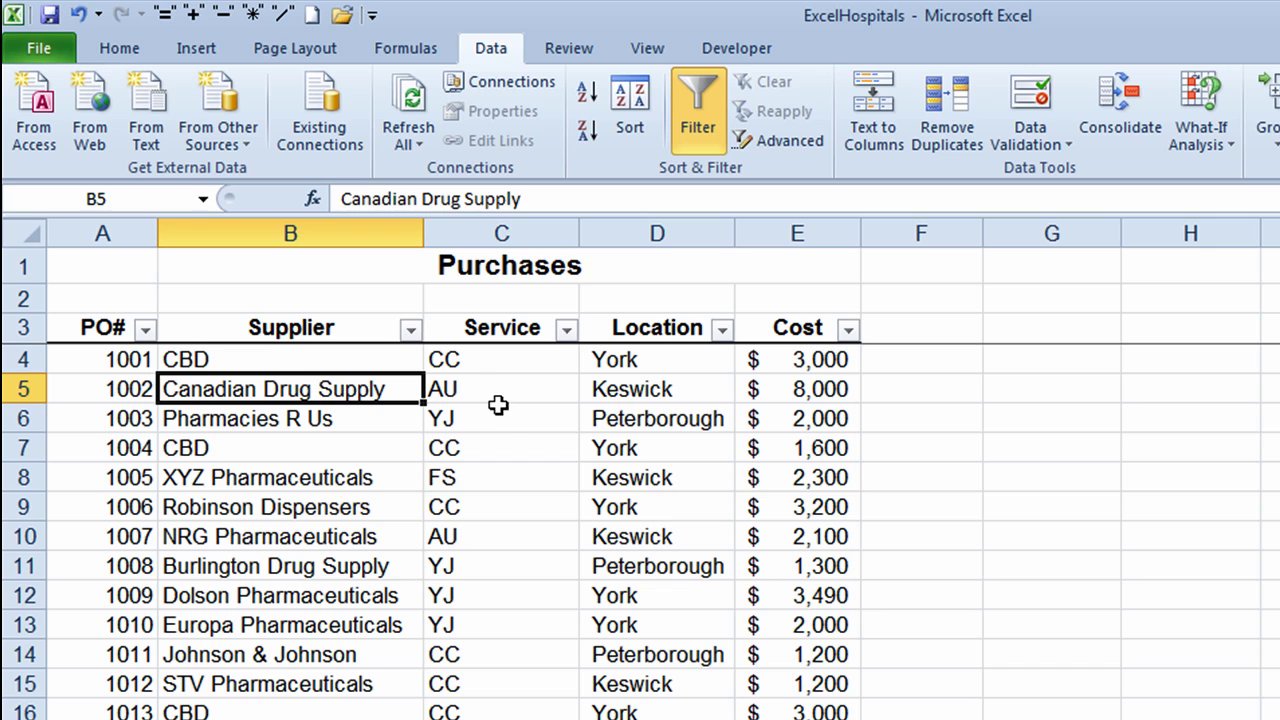
Step: Exclude FS and YJ from the Service filter, leaving only AU and CC purchases
click(566, 330)
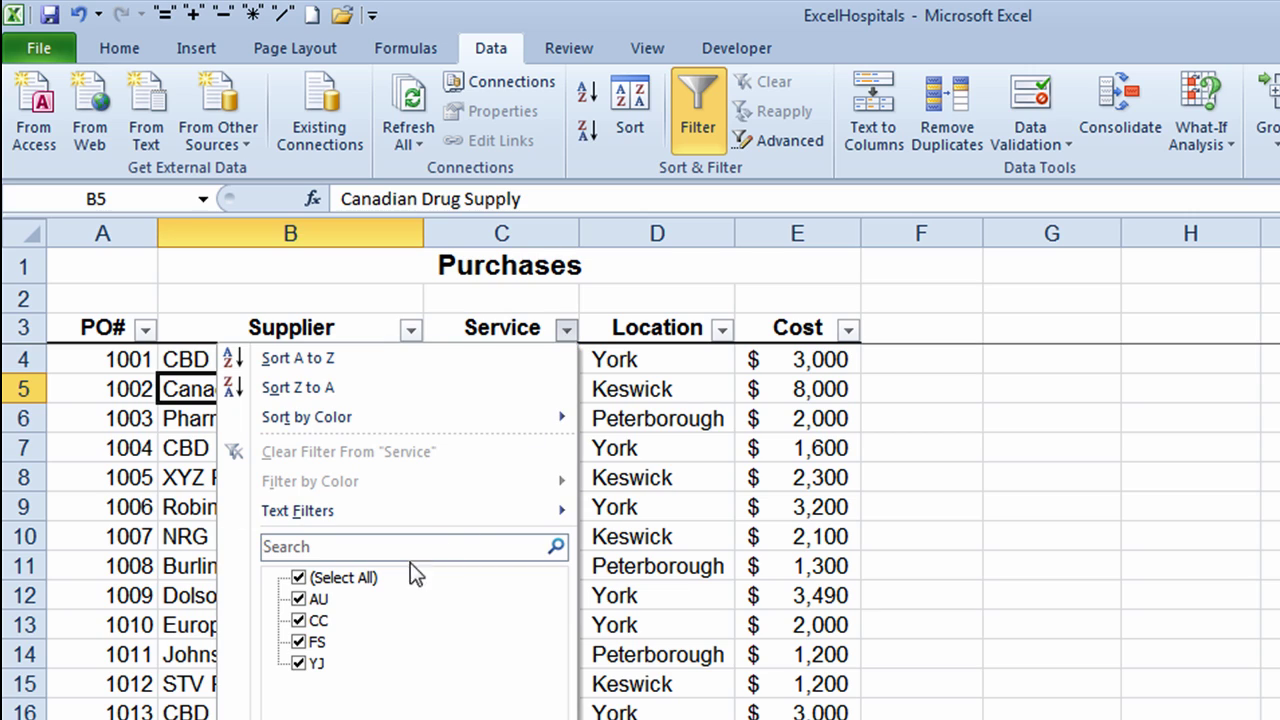
click(299, 642)
click(299, 663)
key(Return)
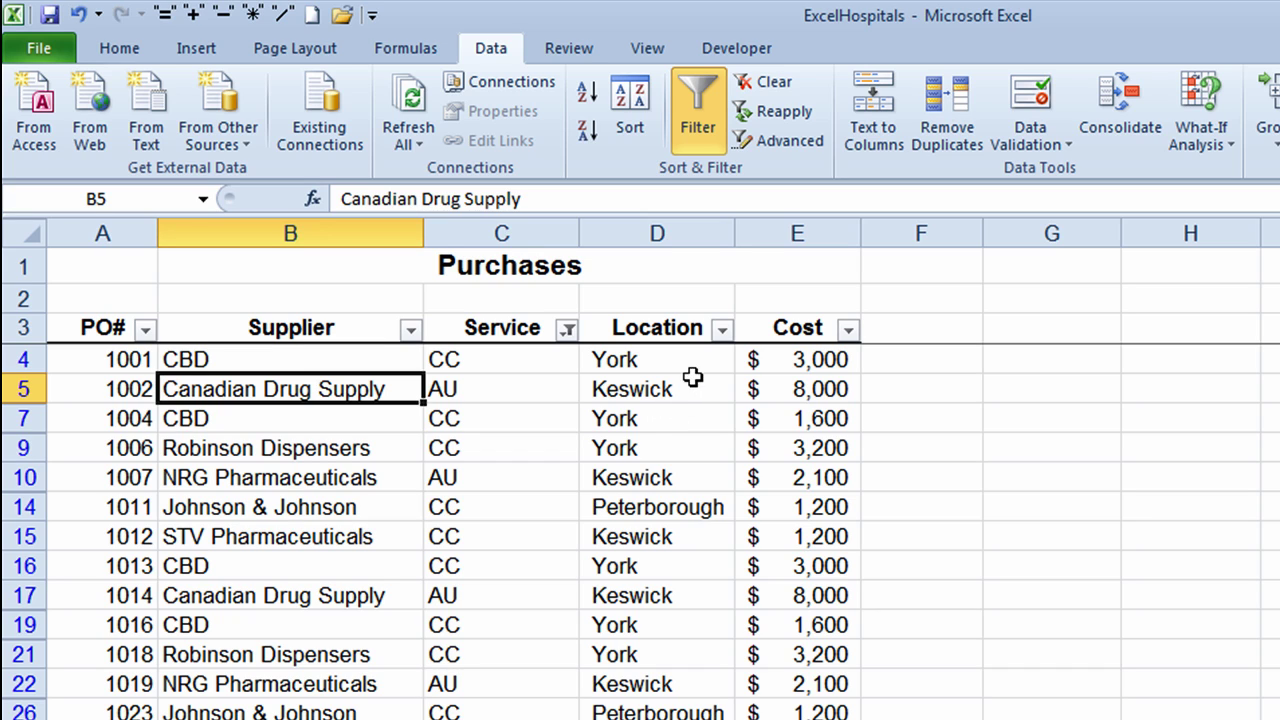
Step: Filter Location to York only, then toggle Filter off and back on to clear all filters
click(722, 330)
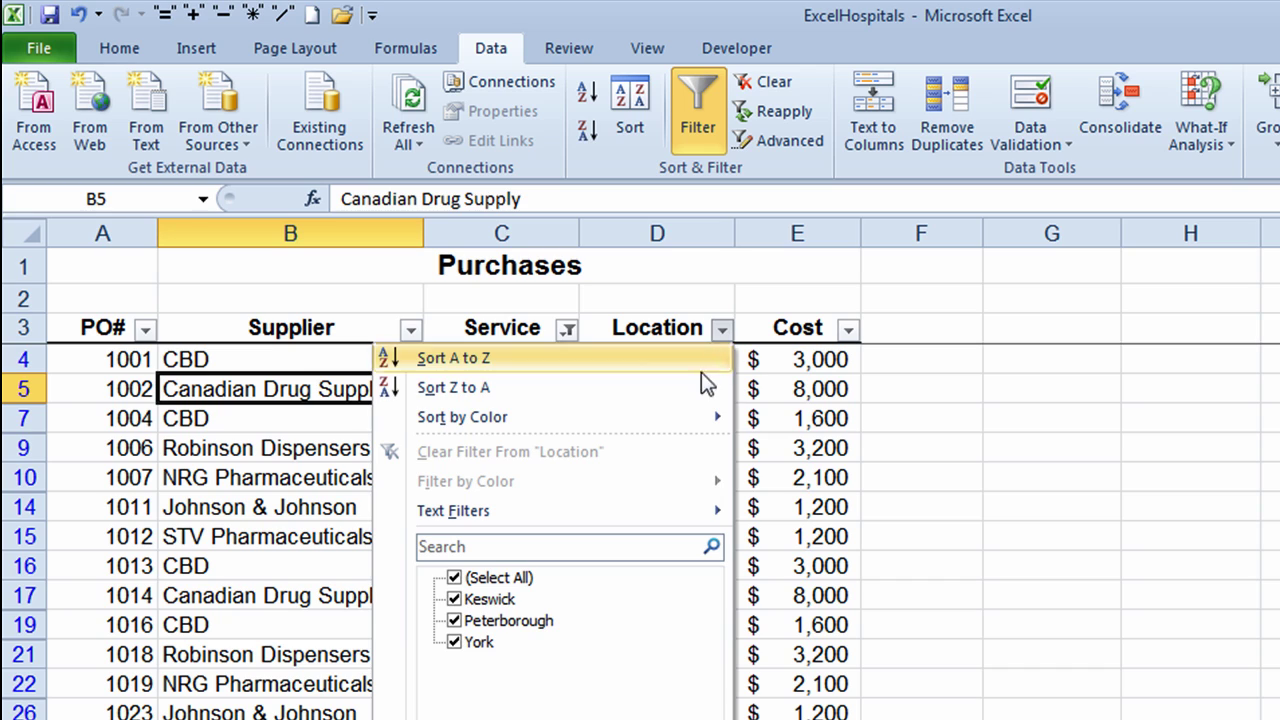
click(460, 600)
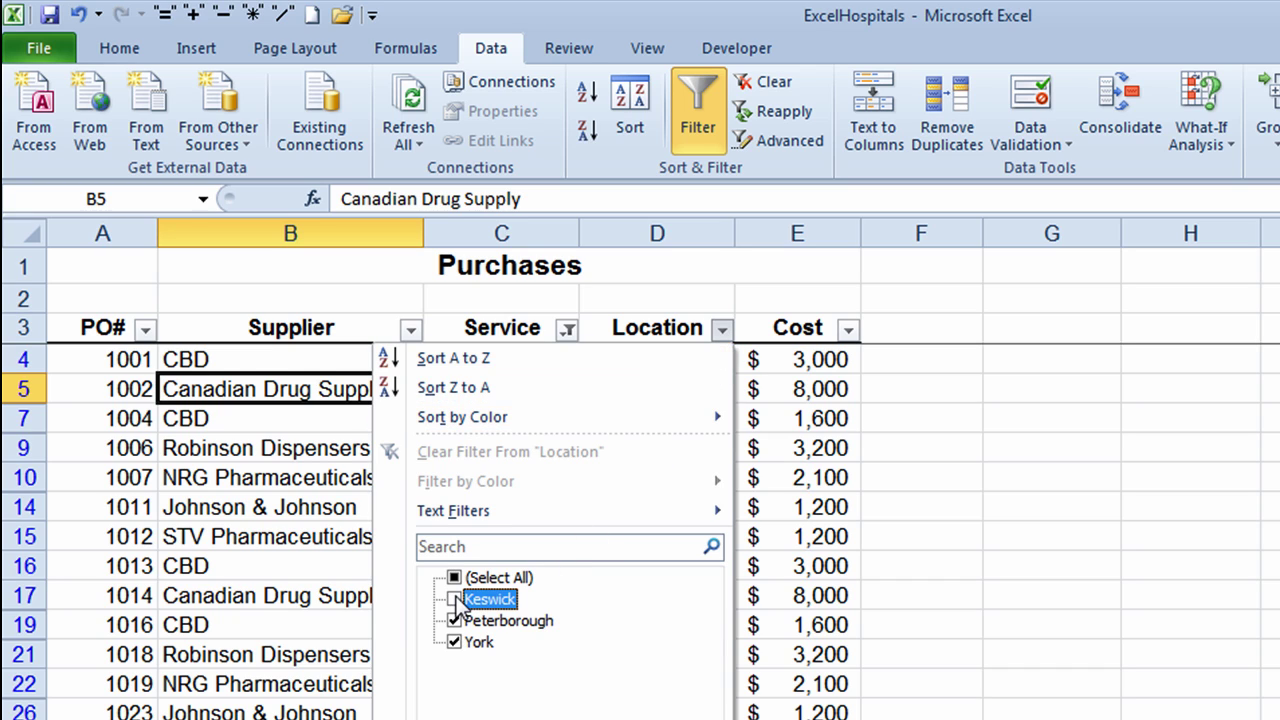
click(455, 622)
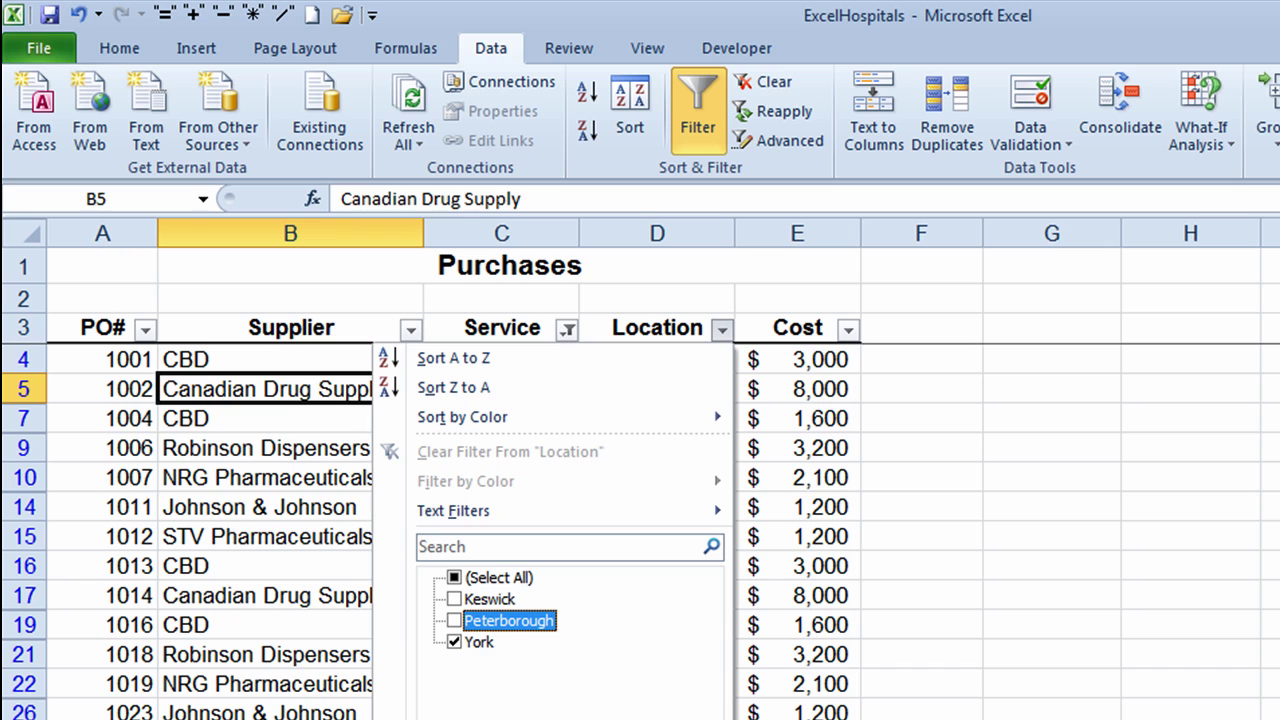
key(Return)
scroll(497, 495, down, 1)
scroll(497, 495, up, 2)
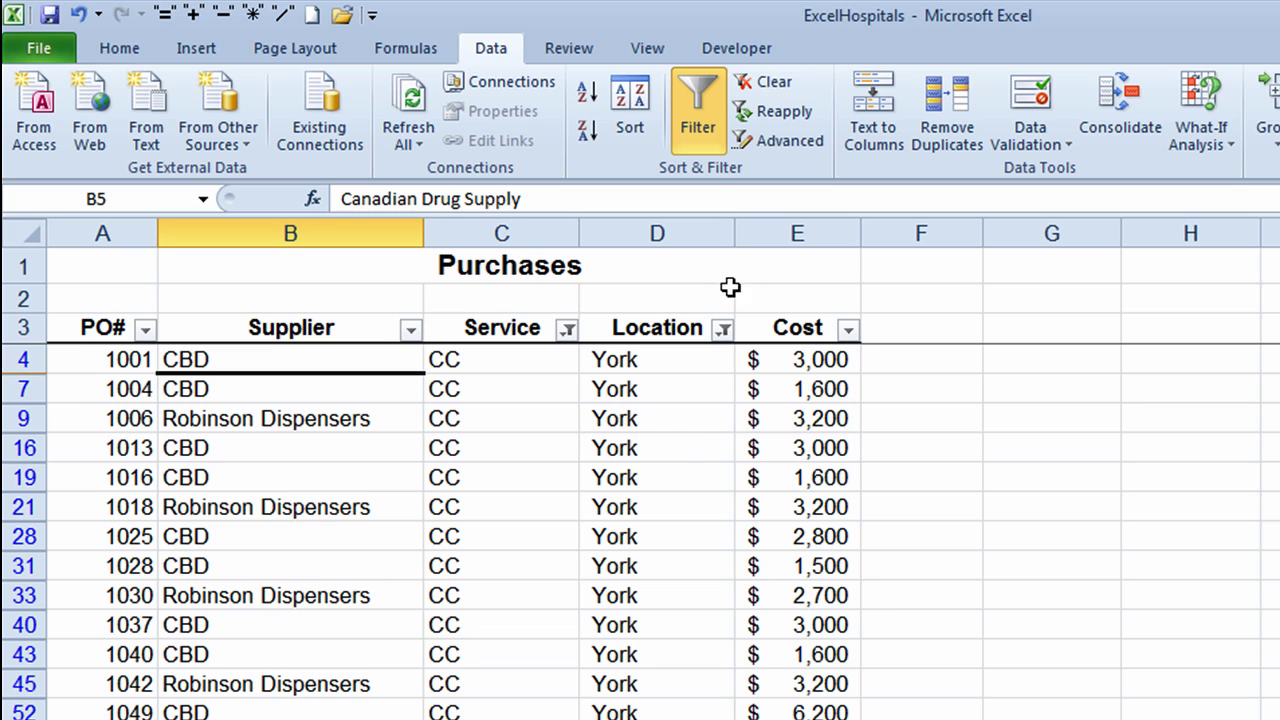
click(700, 142)
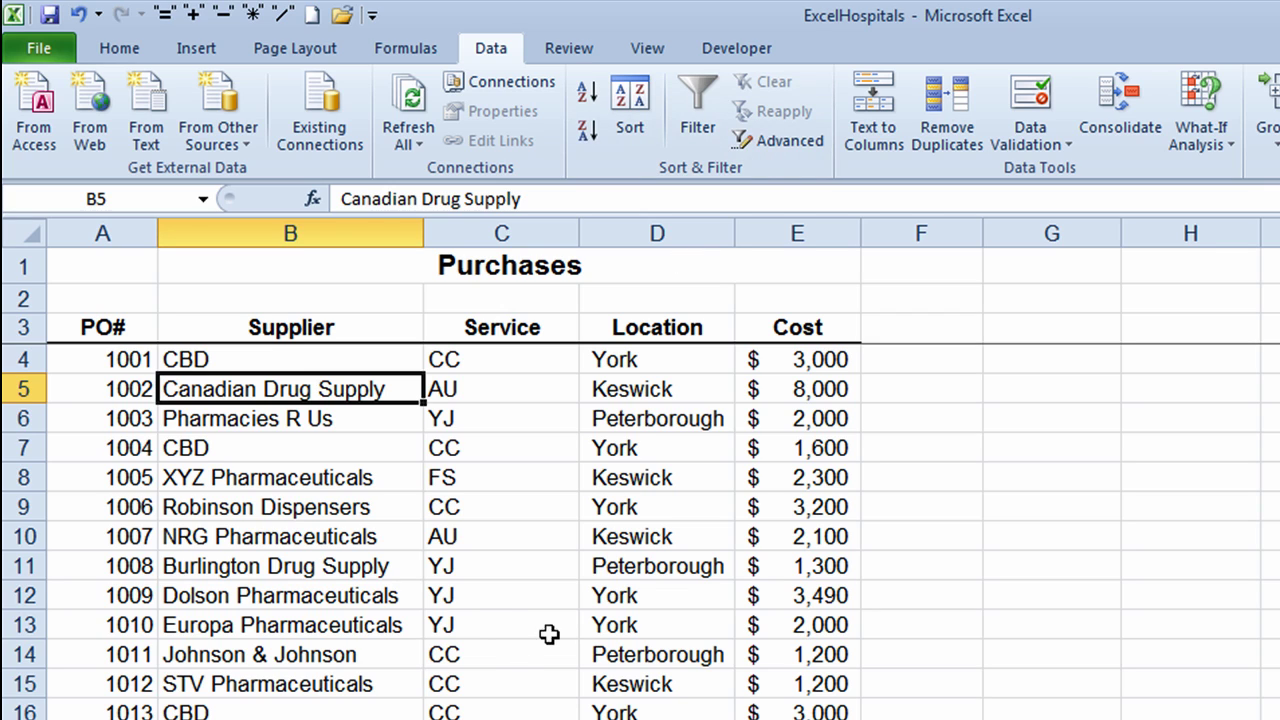
click(699, 127)
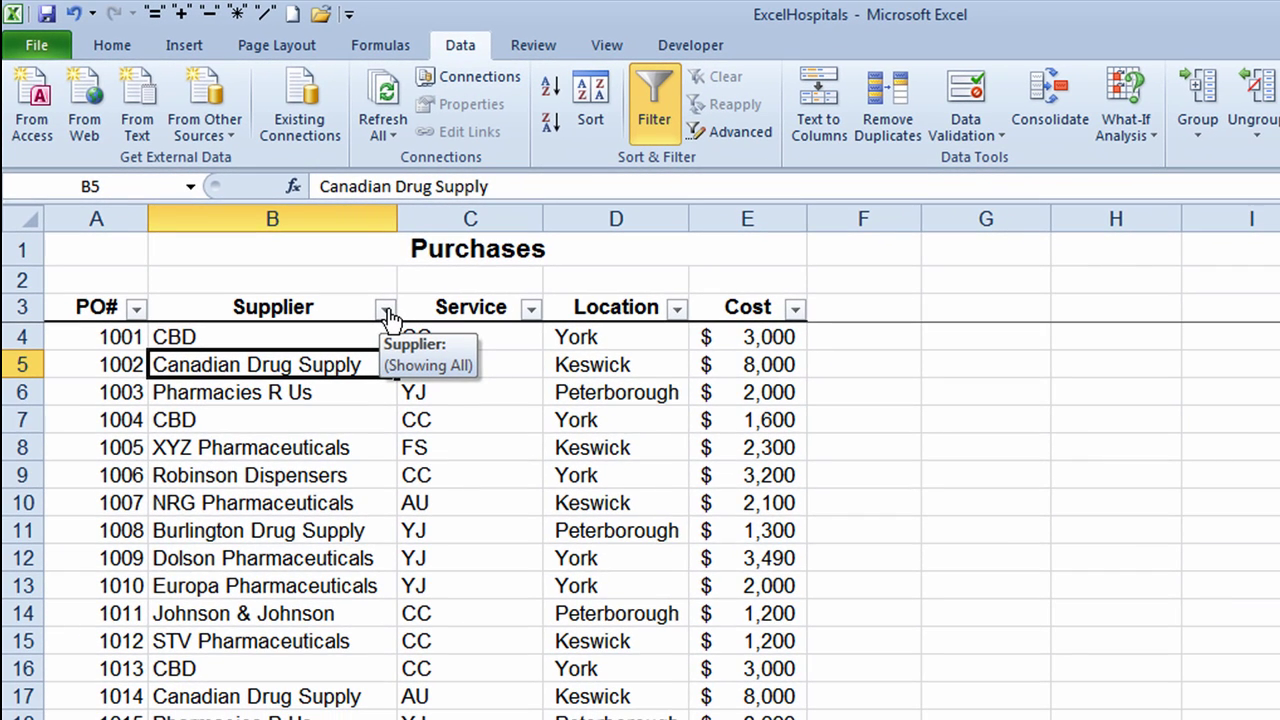
Step: Filter Supplier to just Burlington Drug Supply, Dolson Pharmaceuticals and Johnson & Johnson
click(386, 311)
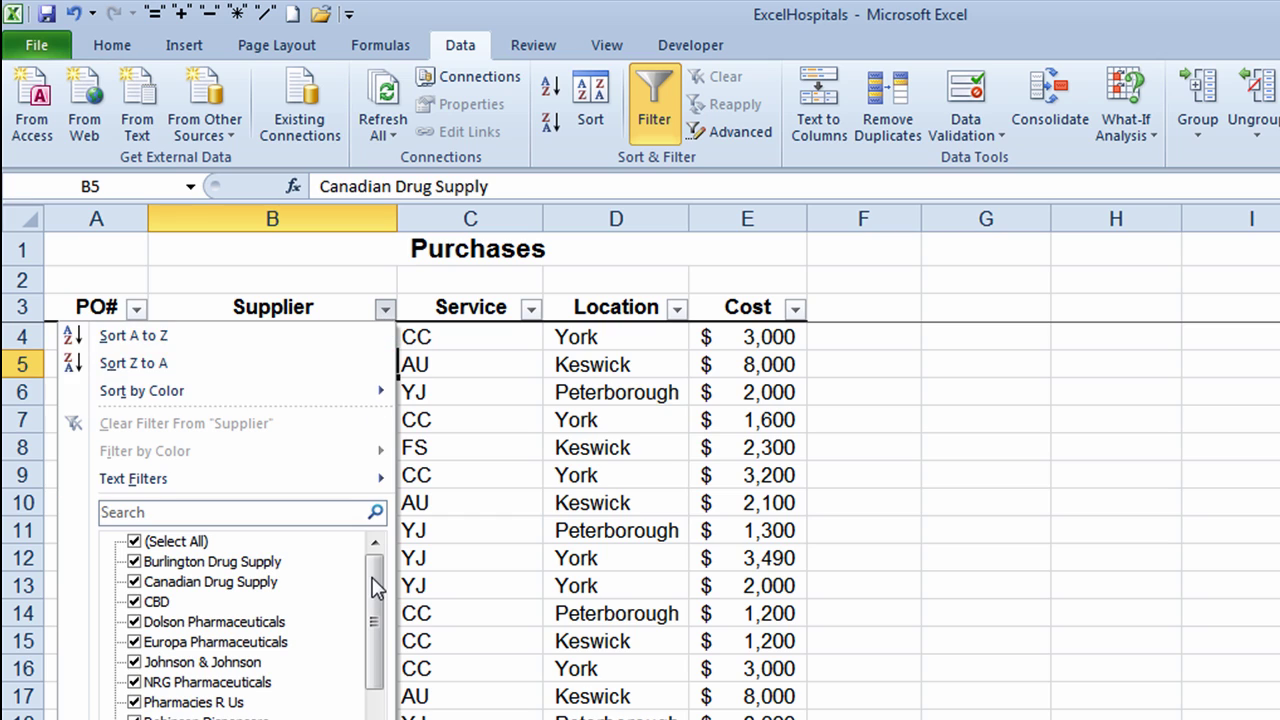
scroll(374, 598, down, 1)
scroll(374, 590, up, 1)
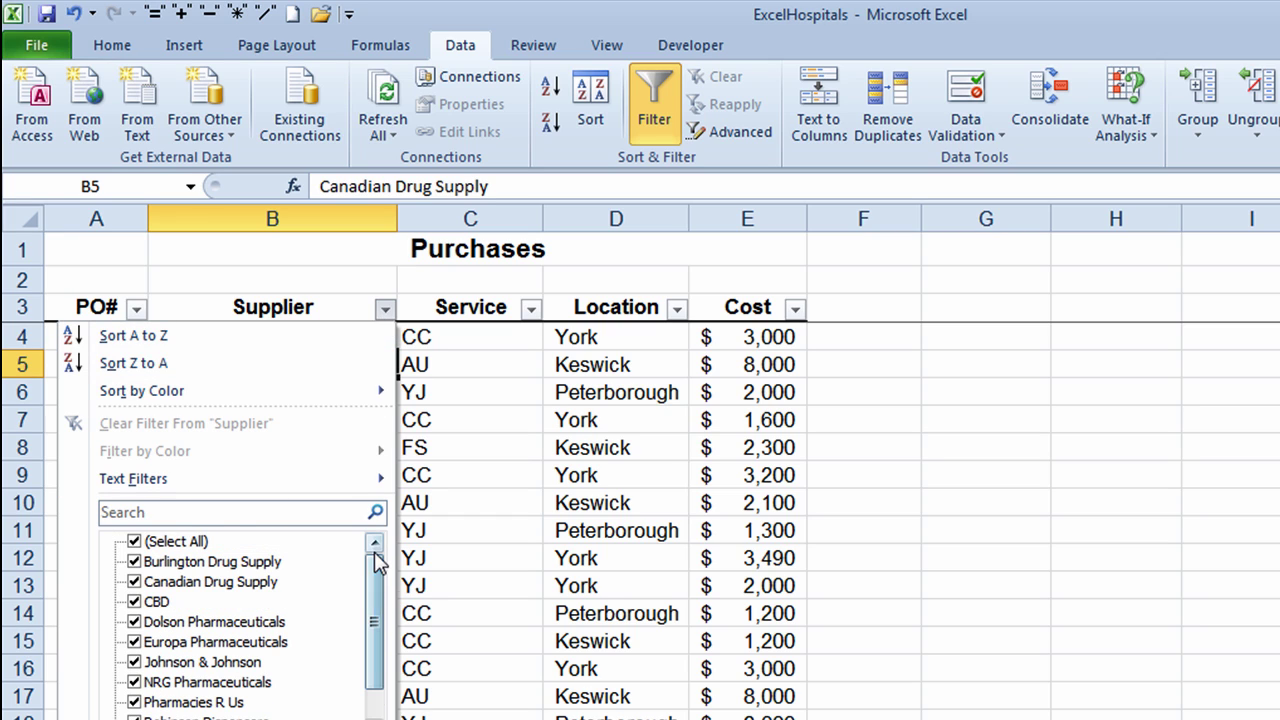
click(135, 543)
click(134, 562)
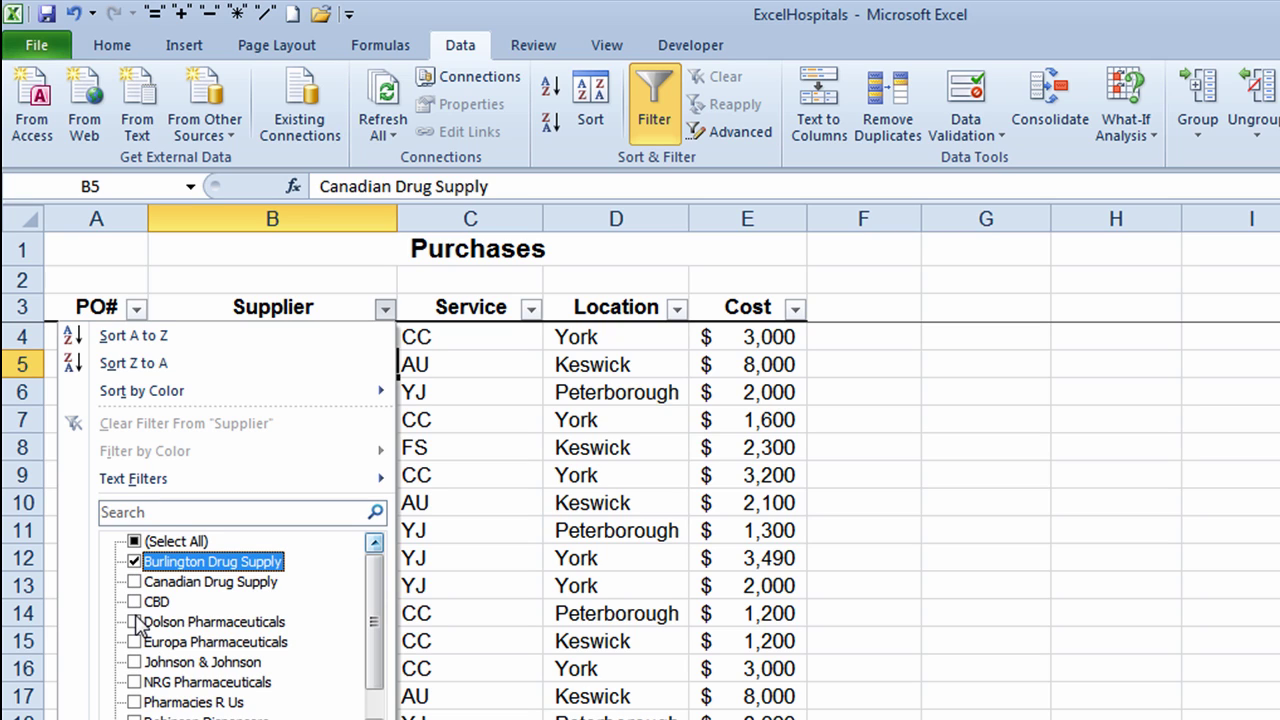
click(135, 622)
click(135, 662)
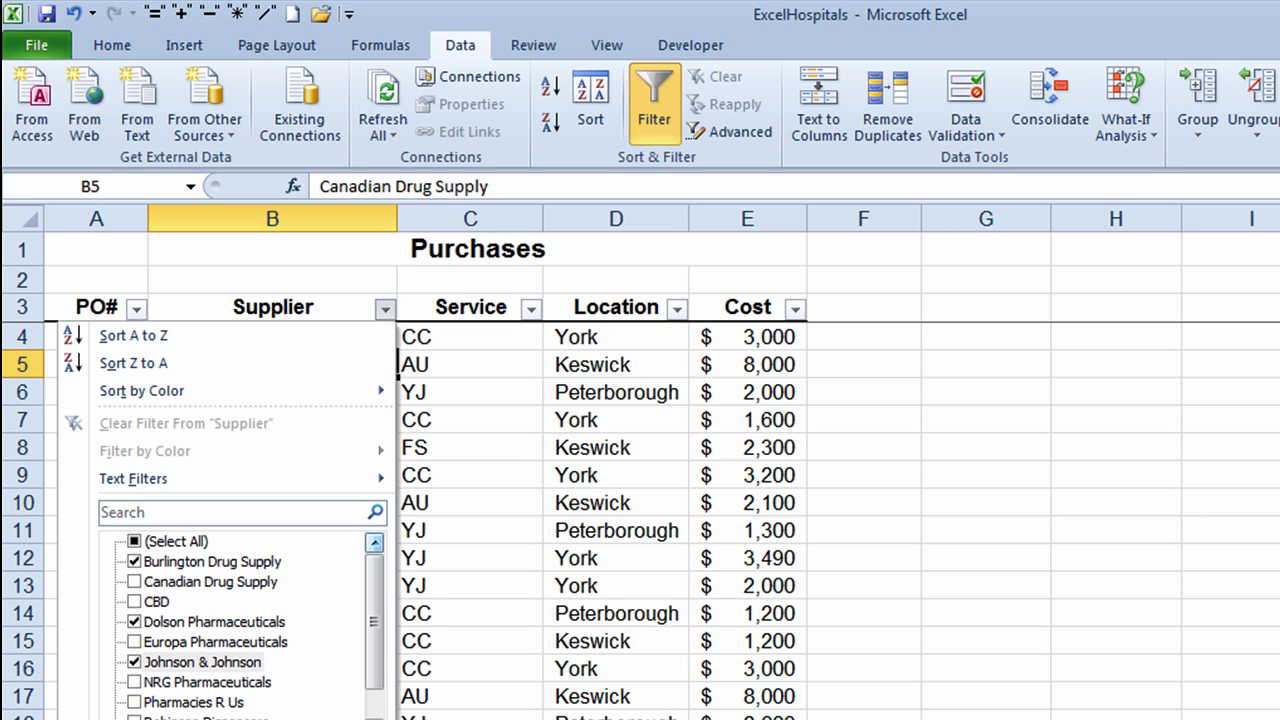
key(Return)
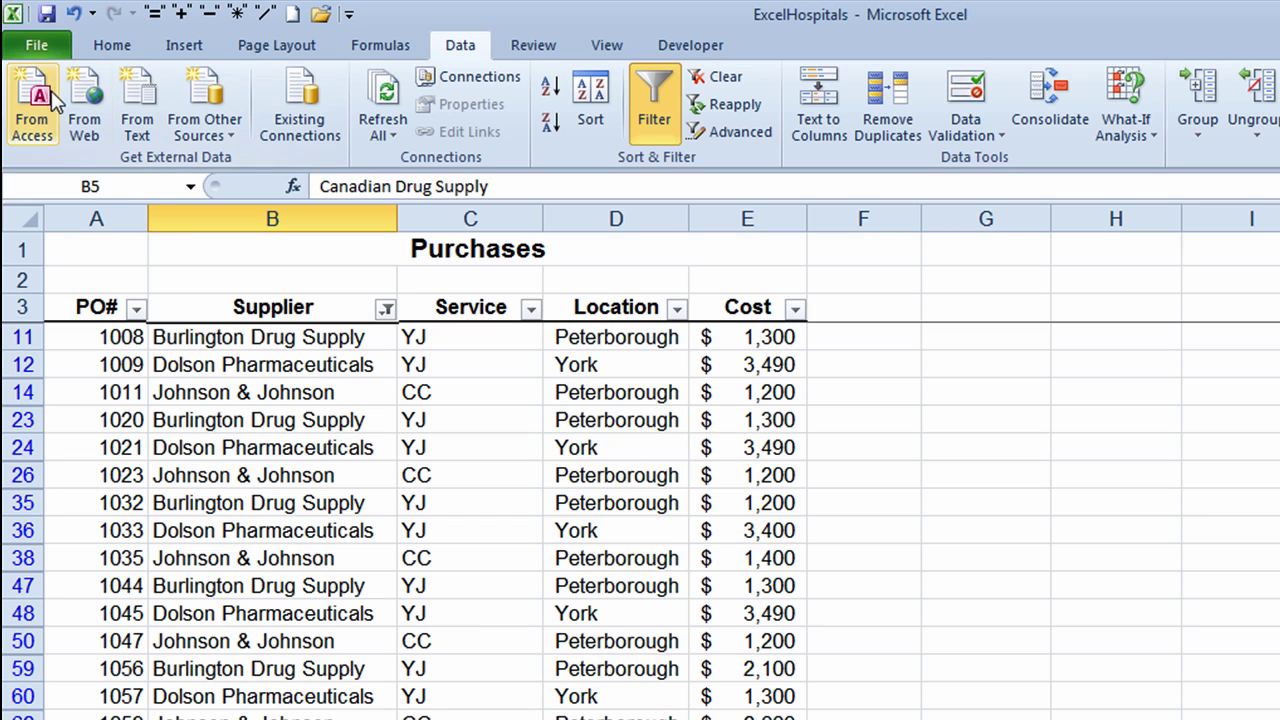
Step: Check the filtered sheet in File > Print preview, then switch Filter off to show every purchase
click(38, 46)
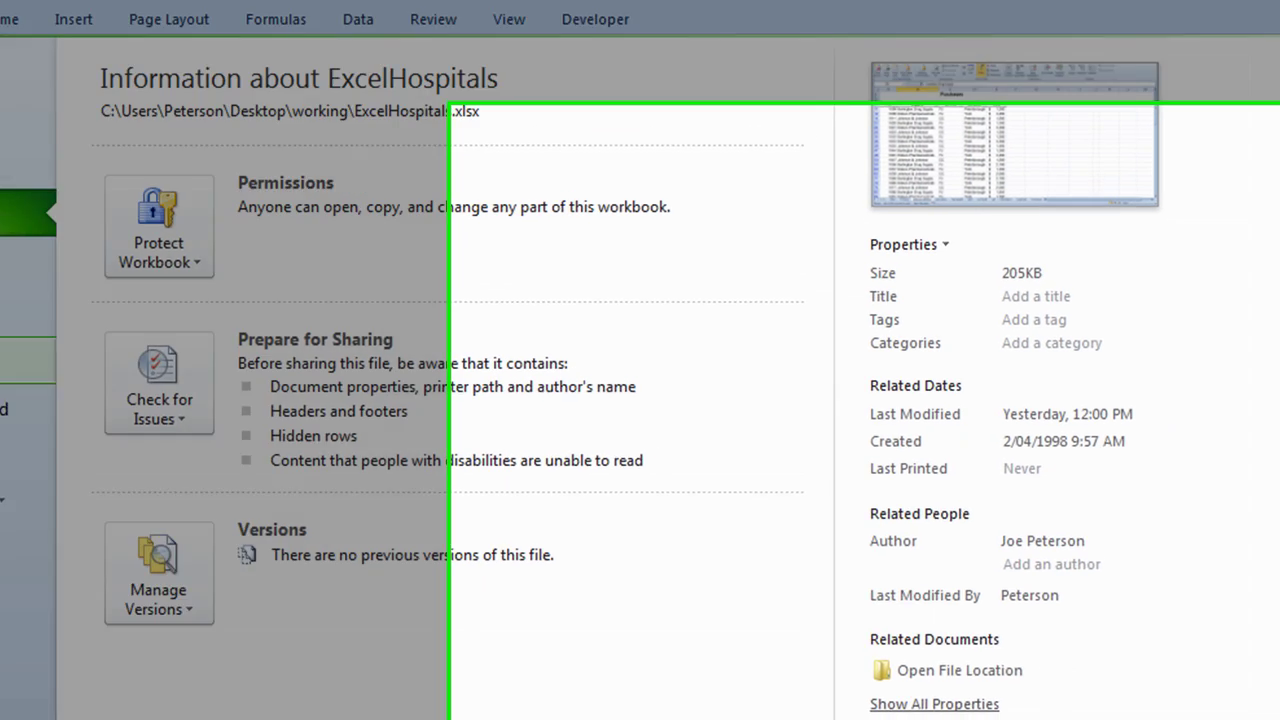
click(28, 360)
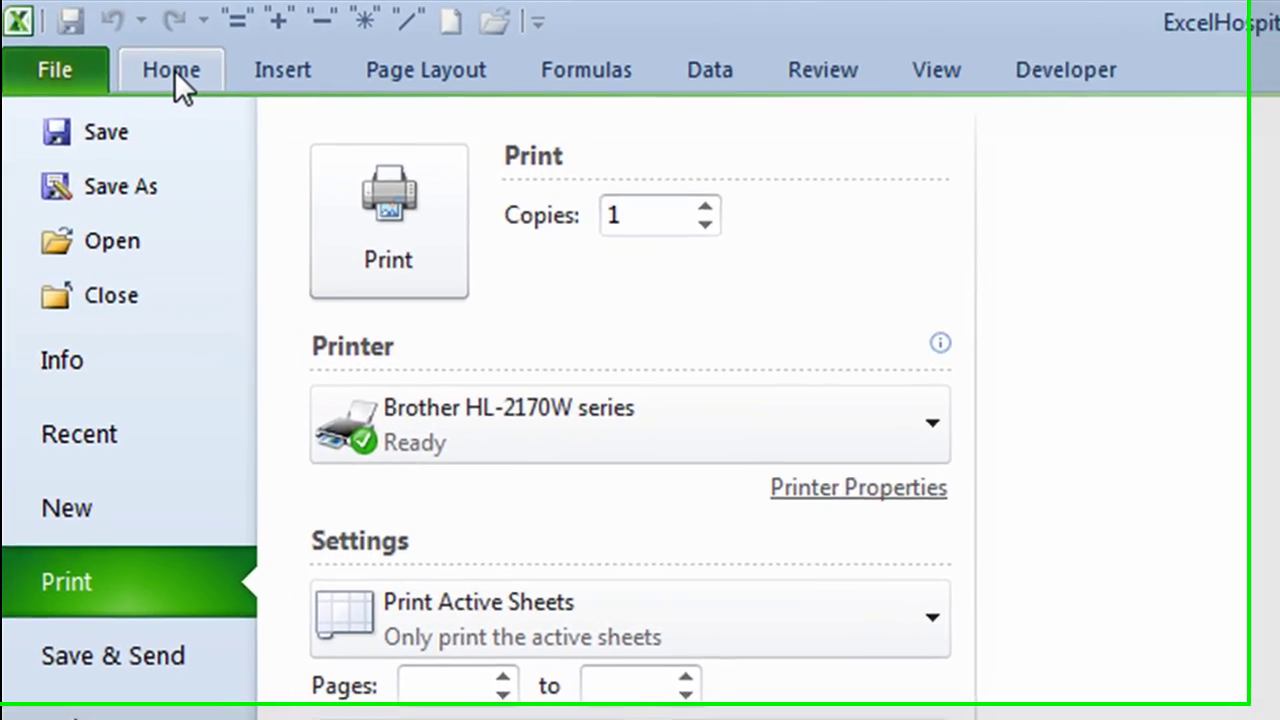
click(174, 69)
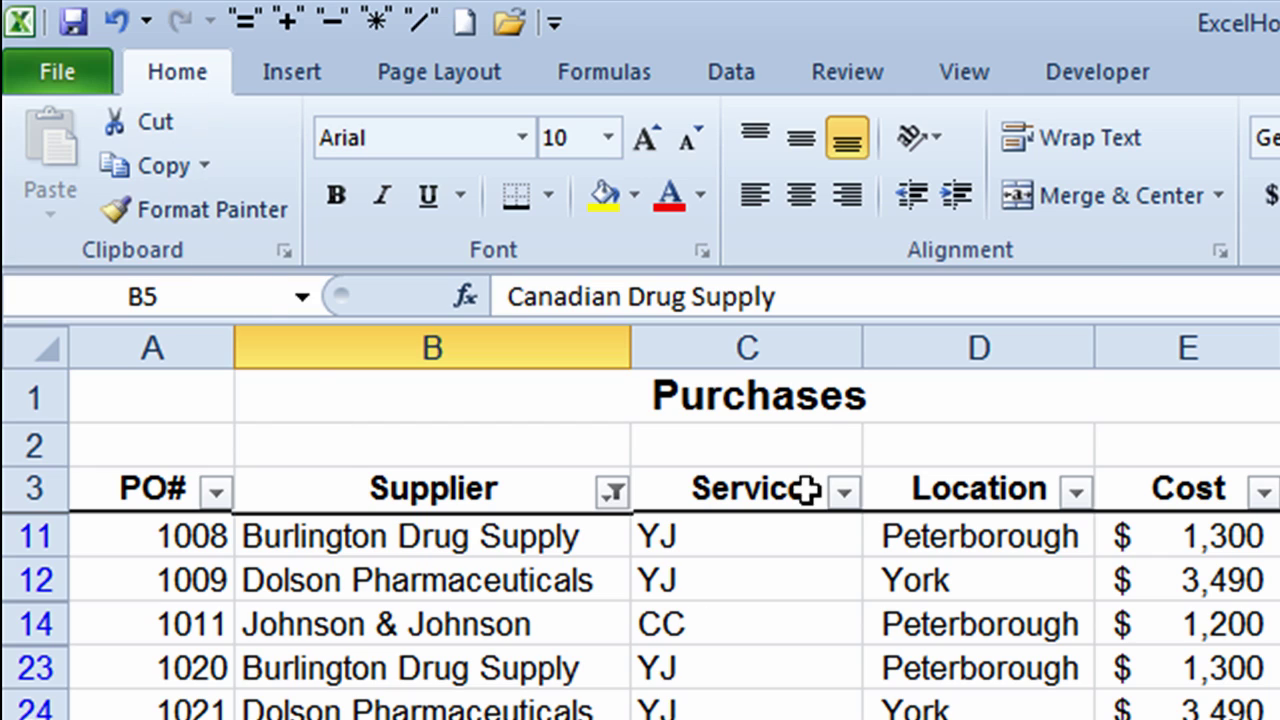
click(728, 74)
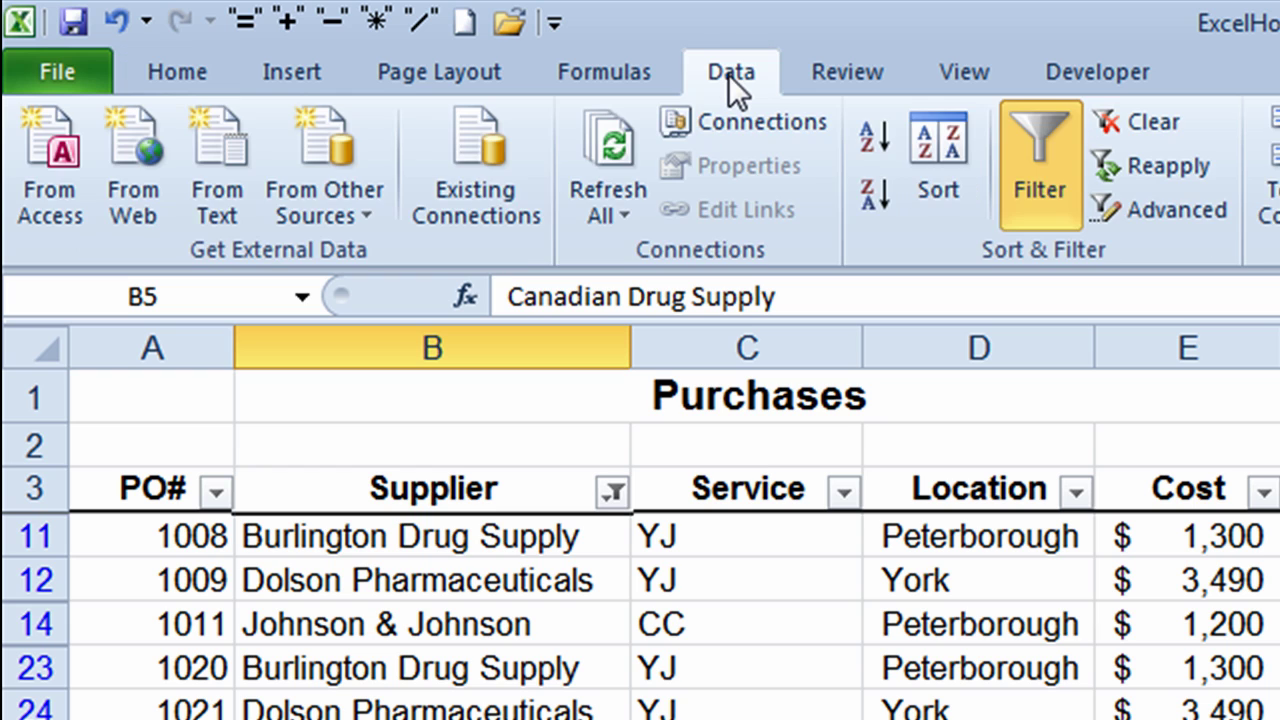
click(1070, 180)
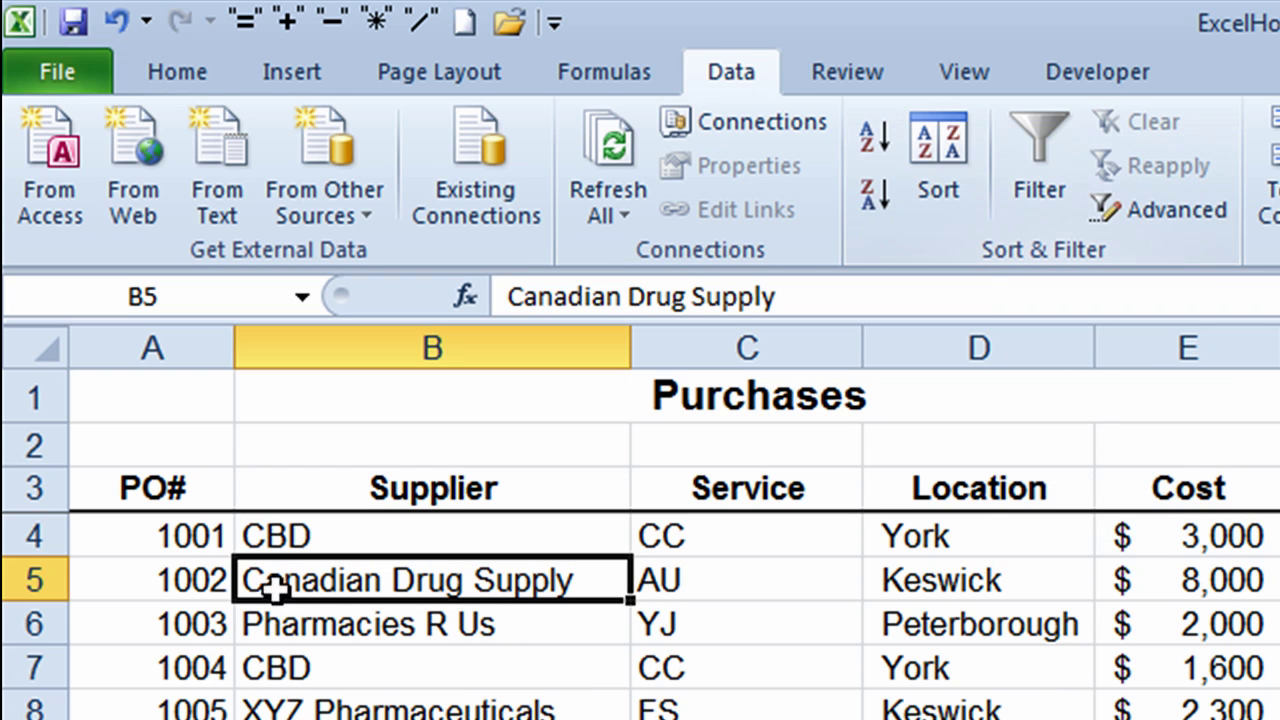